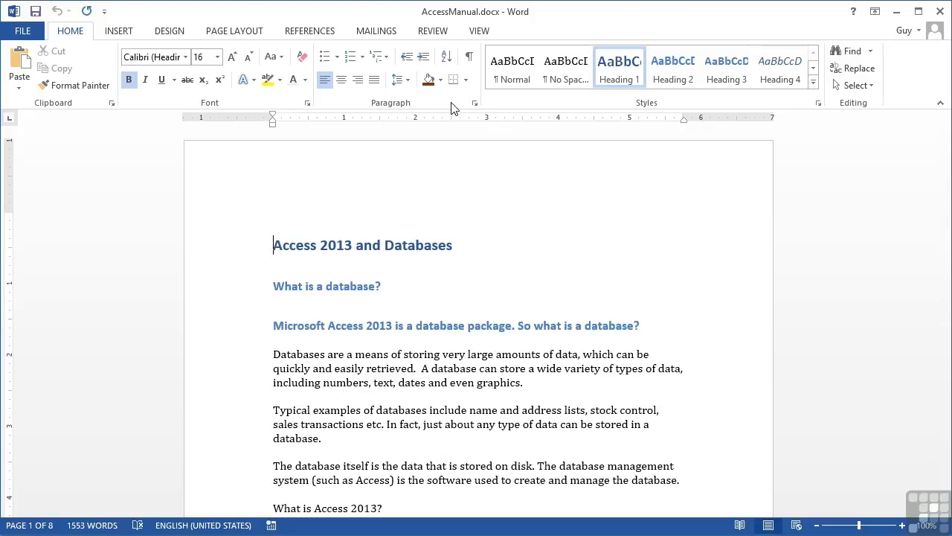
- Reduce the document's default tab stop spacing in the Tabs settings
click(474, 103)
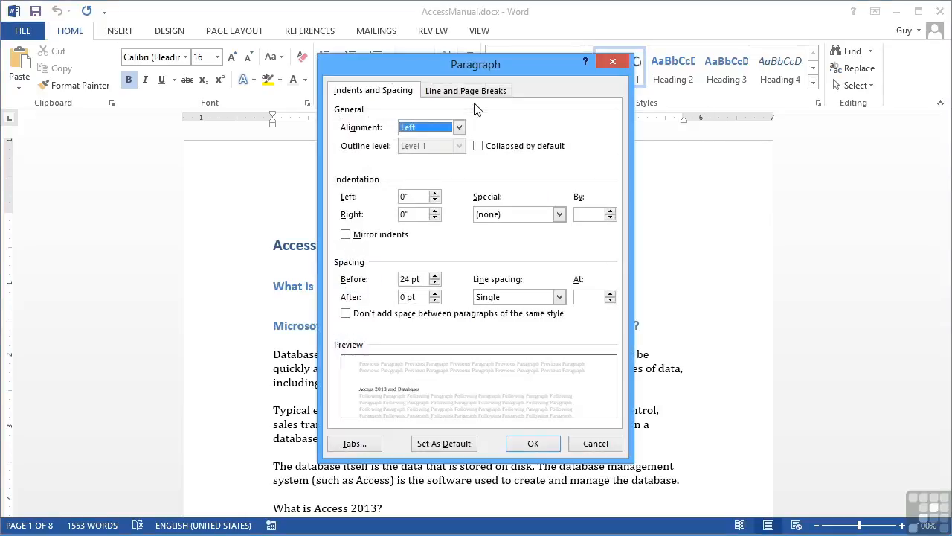
click(354, 443)
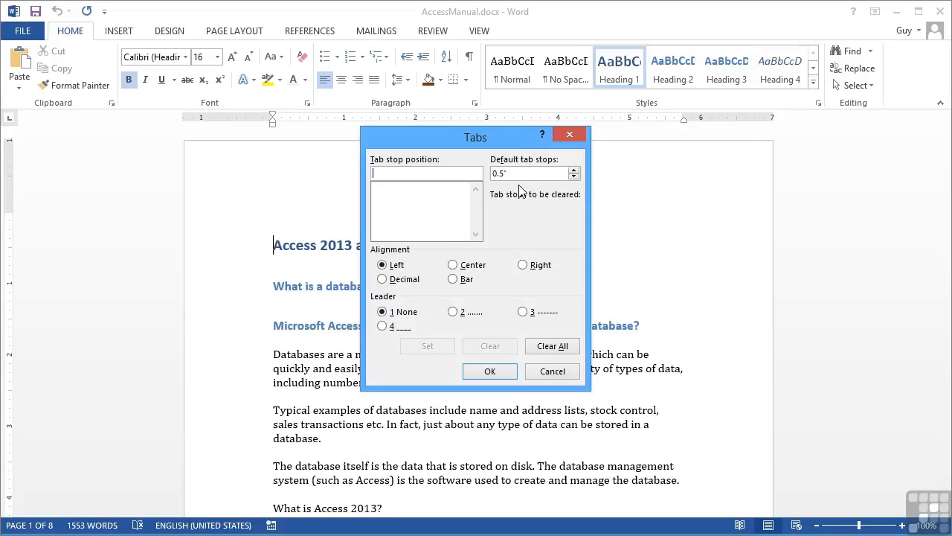
click(574, 178)
text(5)
click(500, 371)
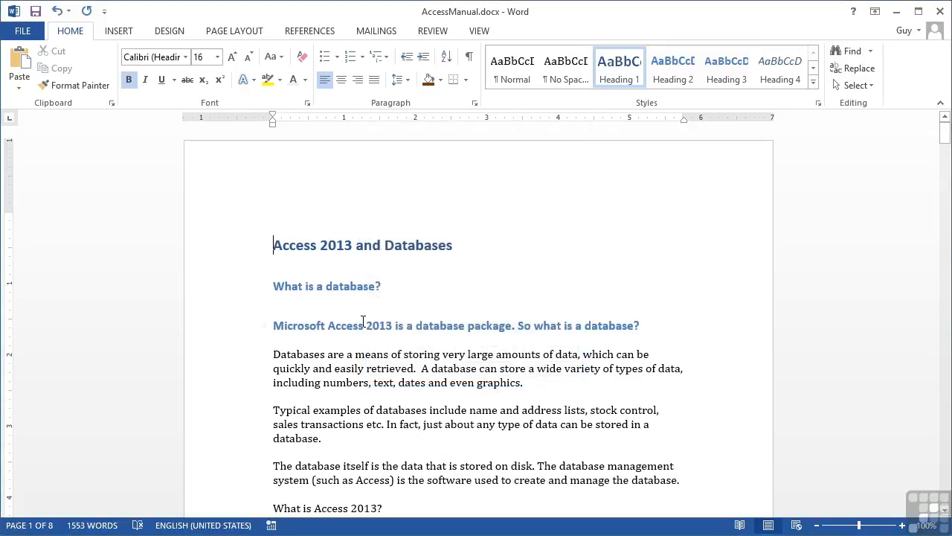
- Insert four tabs in front of the heading "Microsoft Access 2013 is a database package. So what is a database?"
click(274, 325)
key(Tab)
key(Tab)
key(Tab)
key(Tab)
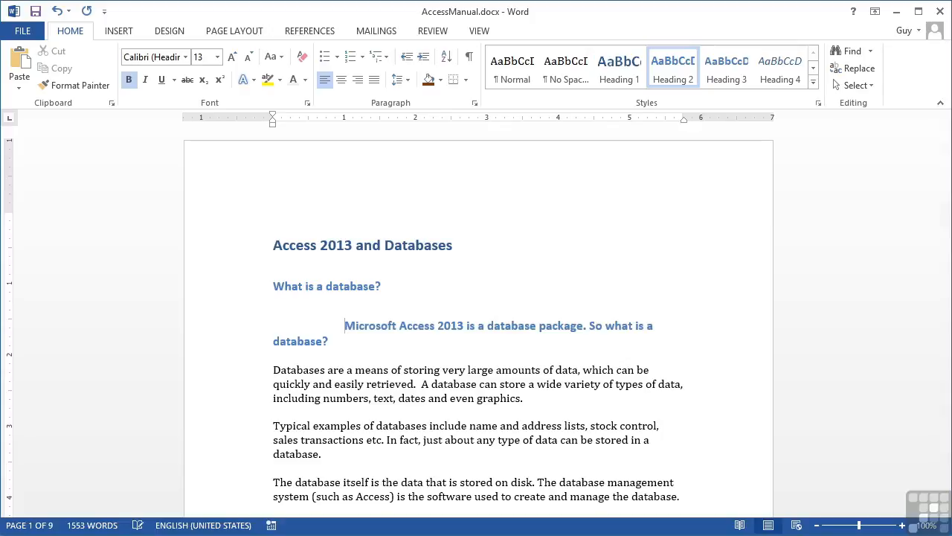
- Delete the four tabs in front of the "Microsoft Access 2013 is a database package" heading
key(BackSpace)
key(BackSpace)
key(BackSpace)
key(BackSpace)
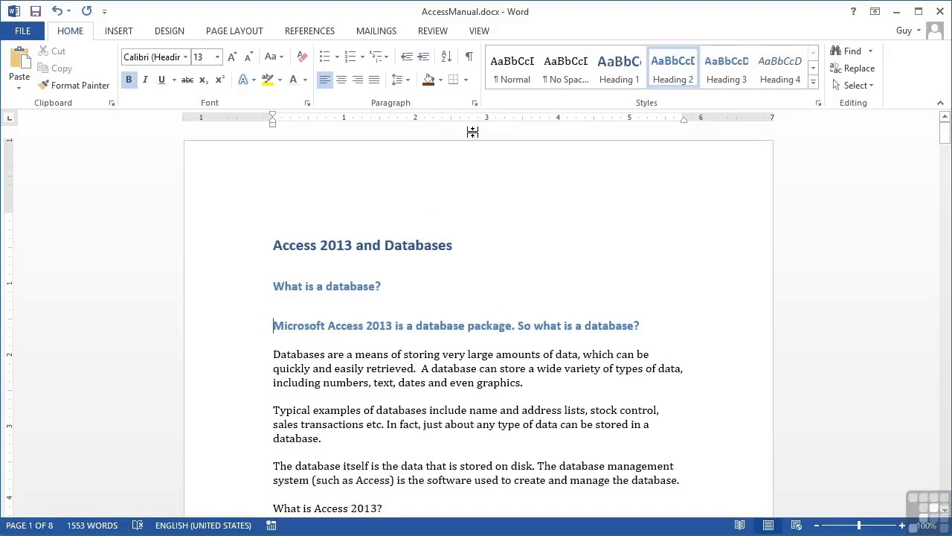
- Set the default tab stops to 0.5" in the Tabs settings
click(475, 103)
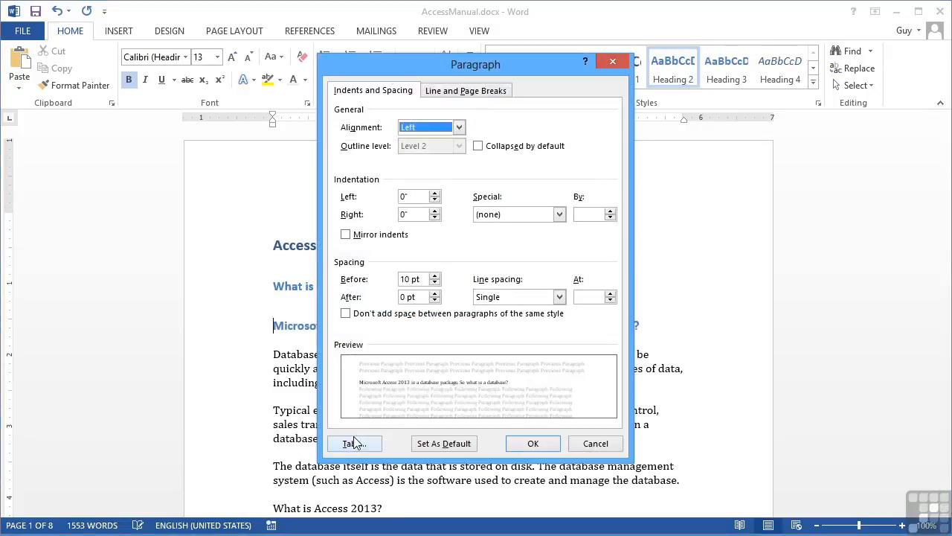
click(357, 437)
click(574, 170)
click(574, 170)
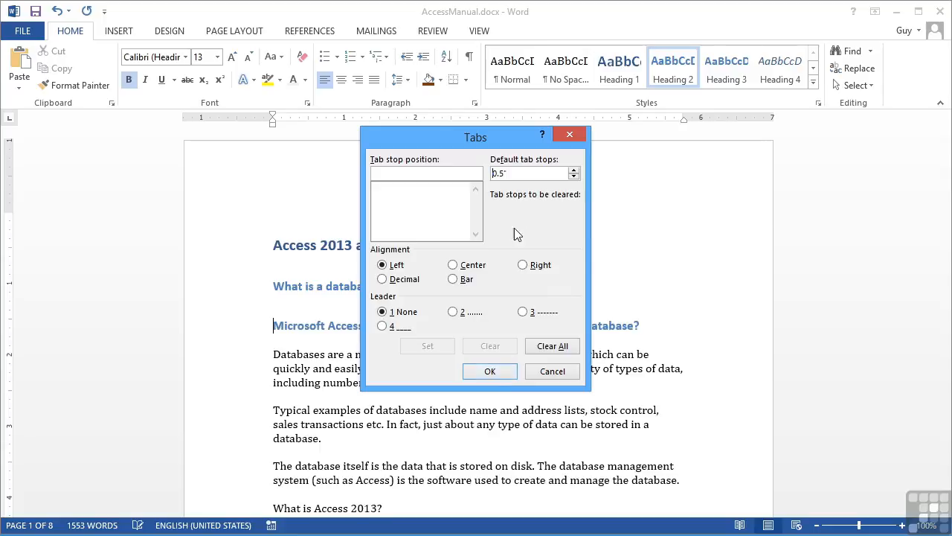
click(490, 371)
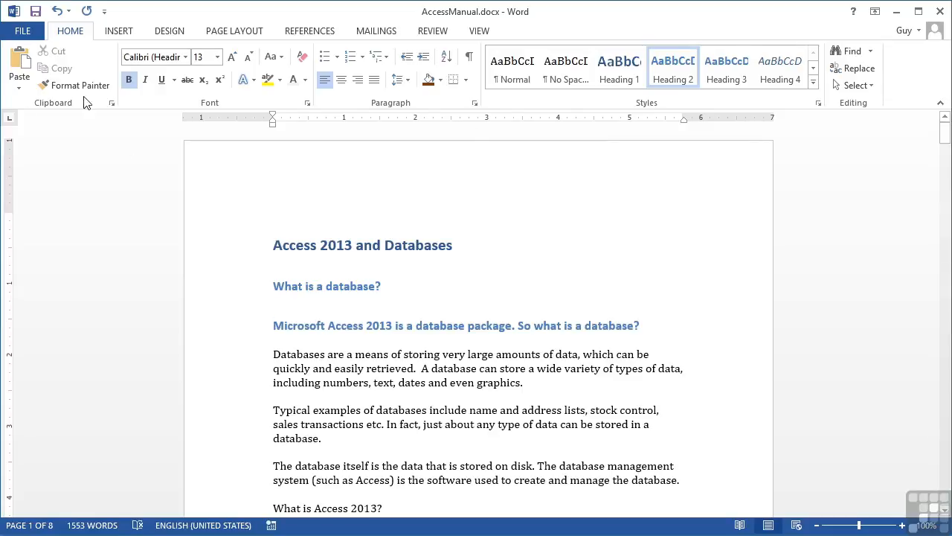
- Change the measurement units in the advanced display options to Points
click(36, 34)
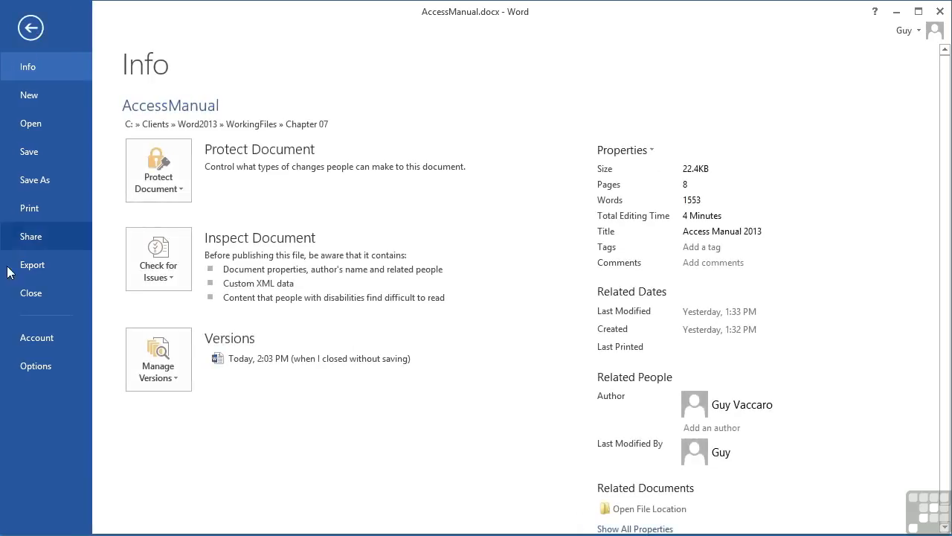
click(33, 362)
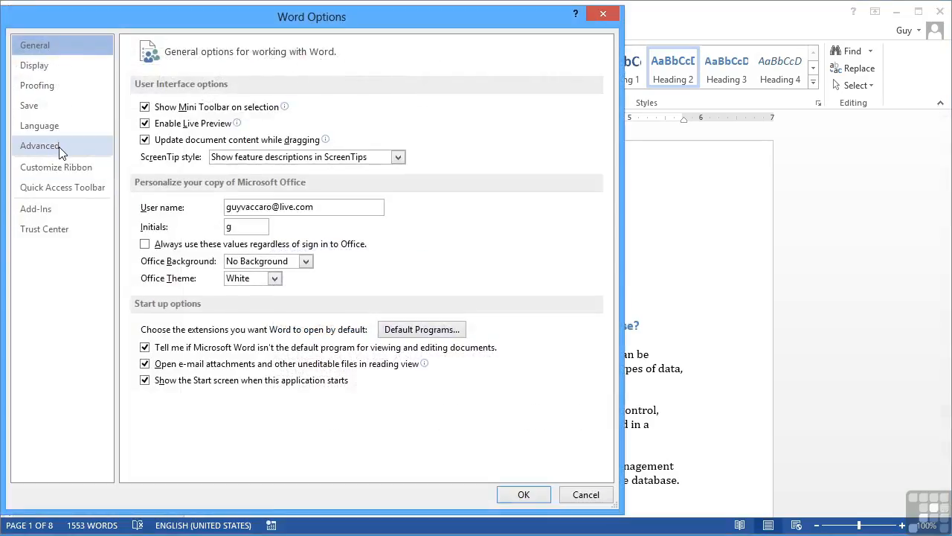
click(59, 148)
scroll(269, 292, down, 12)
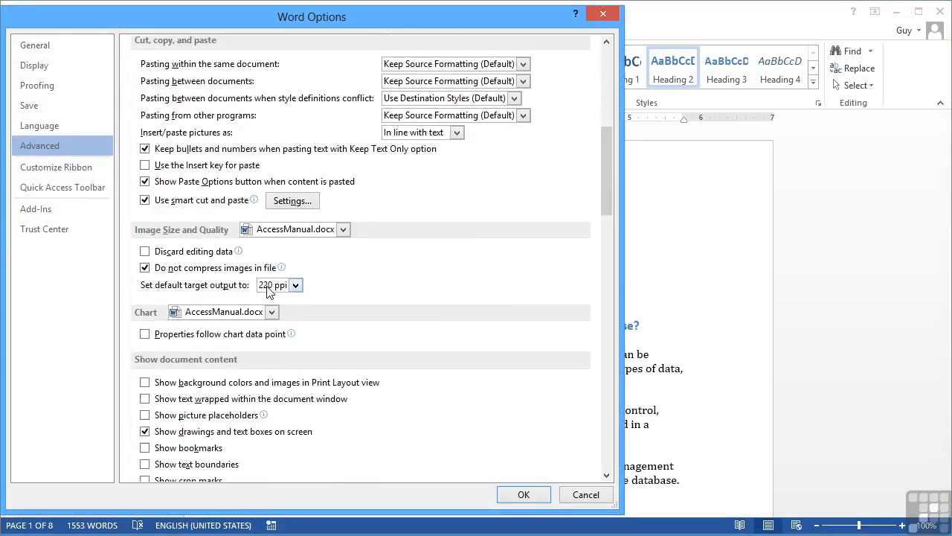
scroll(269, 293, down, 1)
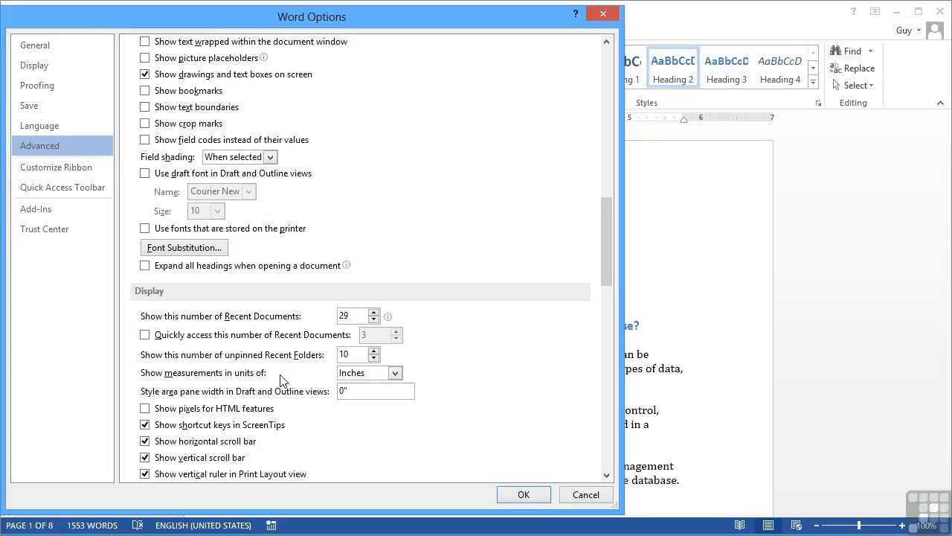
click(395, 373)
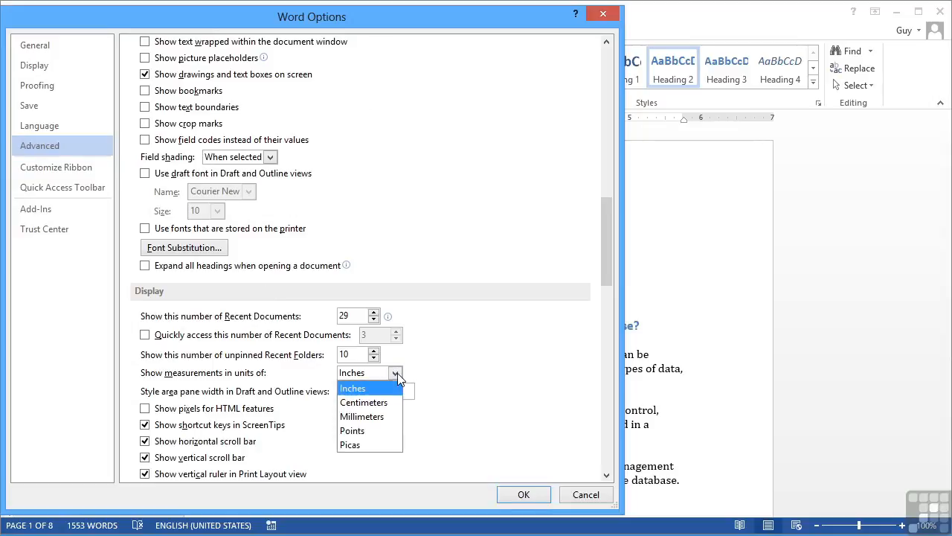
click(370, 437)
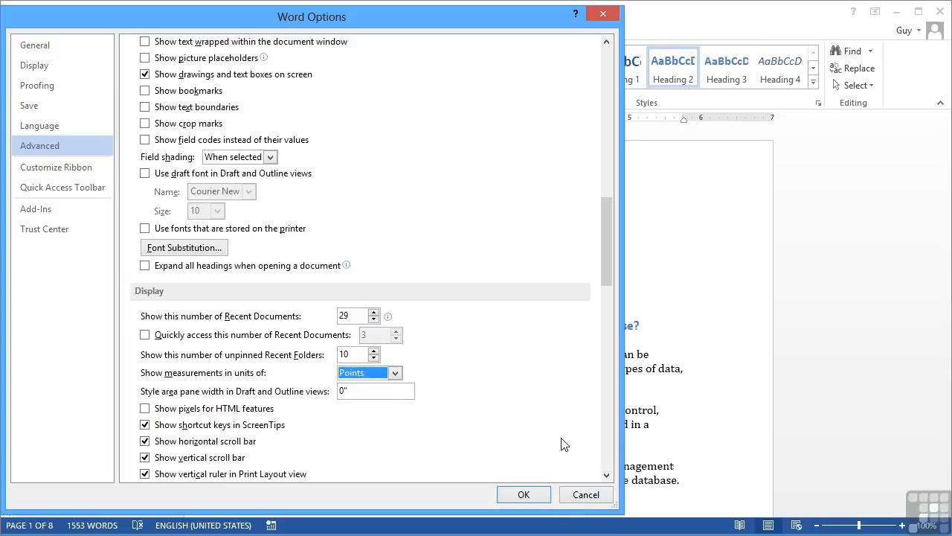
click(525, 497)
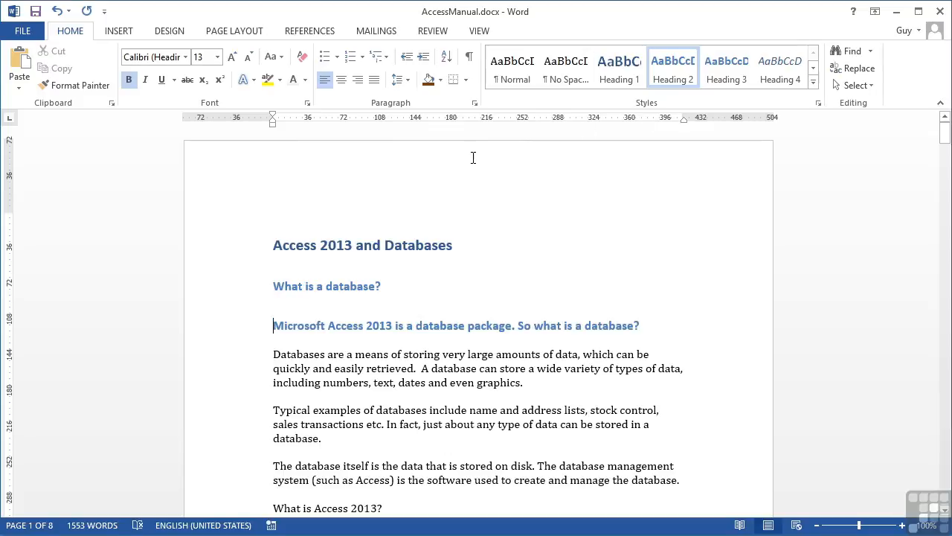
- Check how the default tab stops are expressed in the Tabs settings and leave them without changes
click(473, 102)
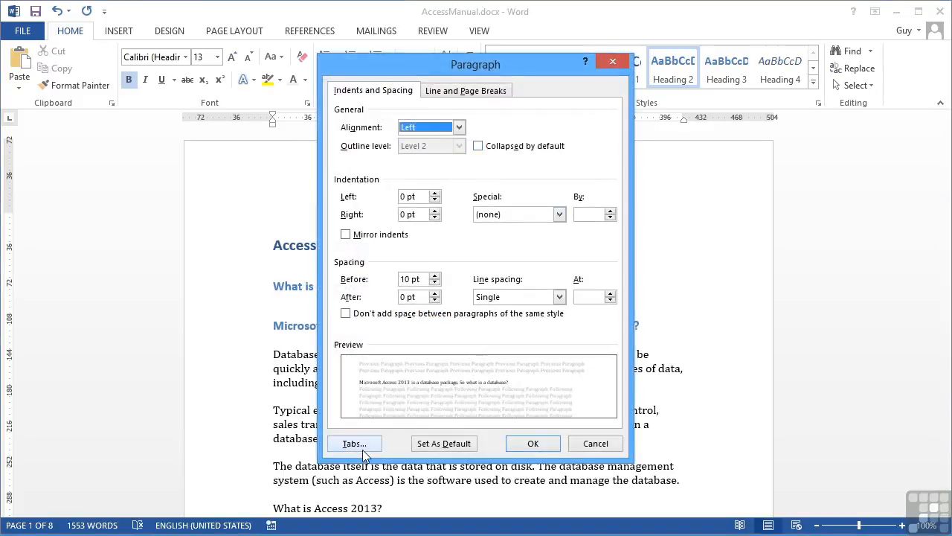
click(363, 445)
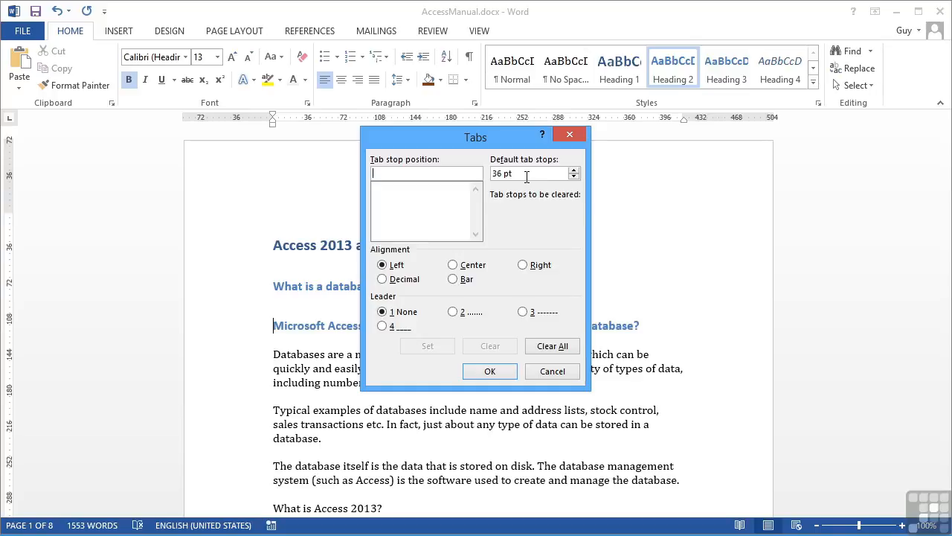
click(562, 372)
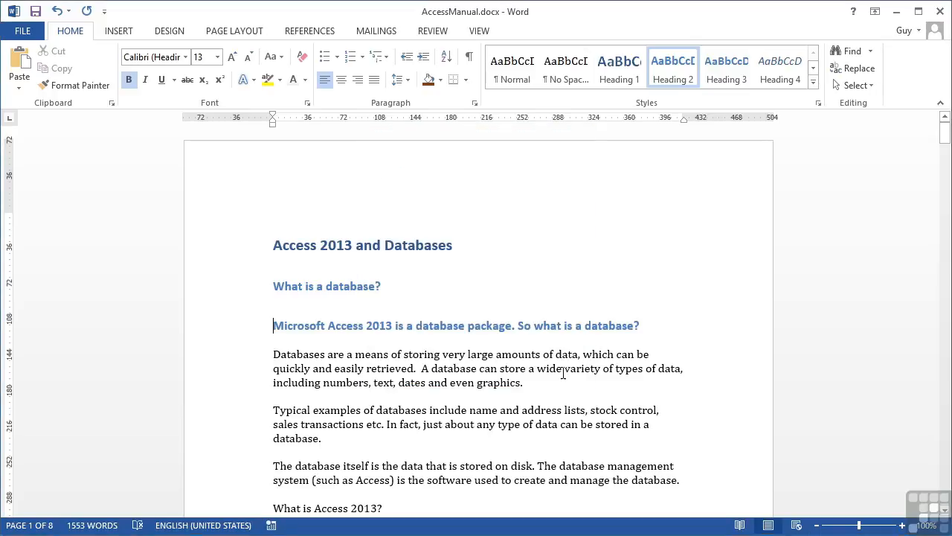
- Change the measurement units in the advanced display options to Inches
click(22, 31)
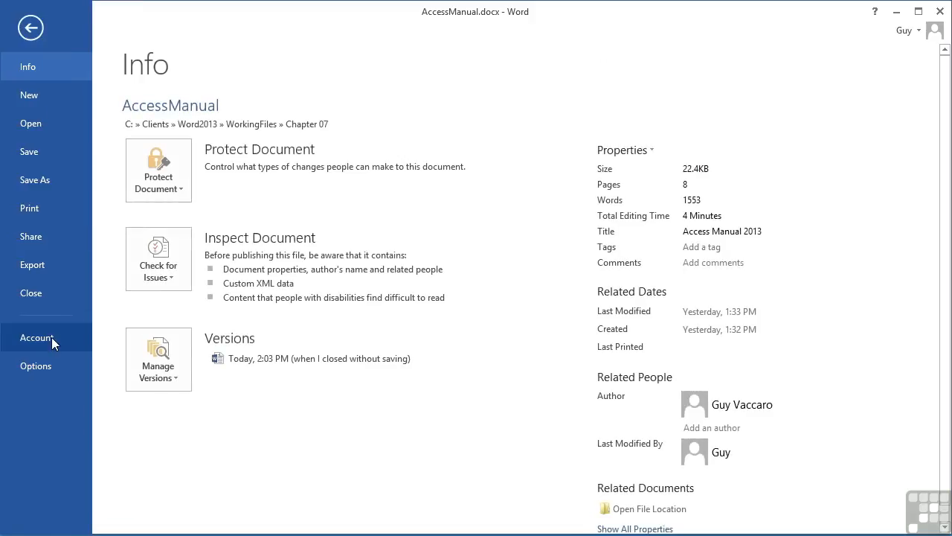
click(39, 364)
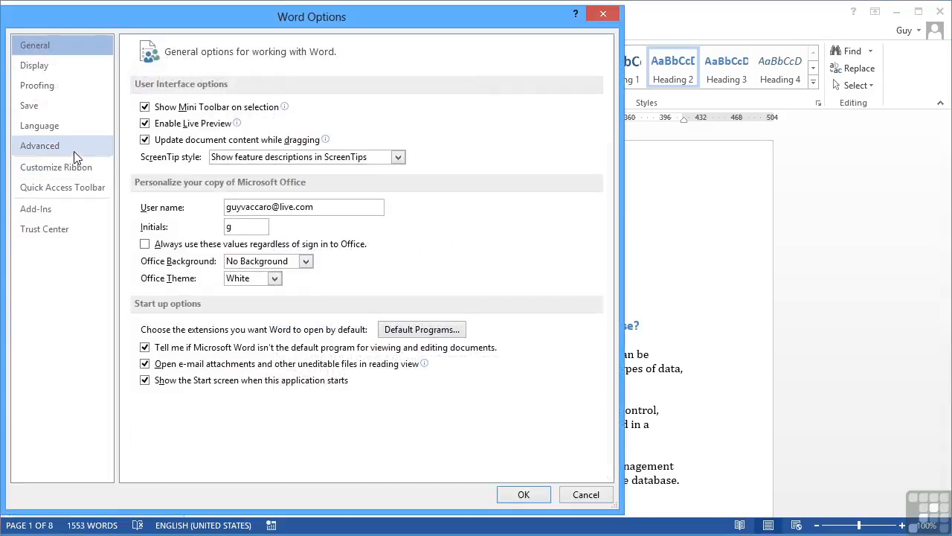
click(73, 146)
scroll(250, 333, down, 20)
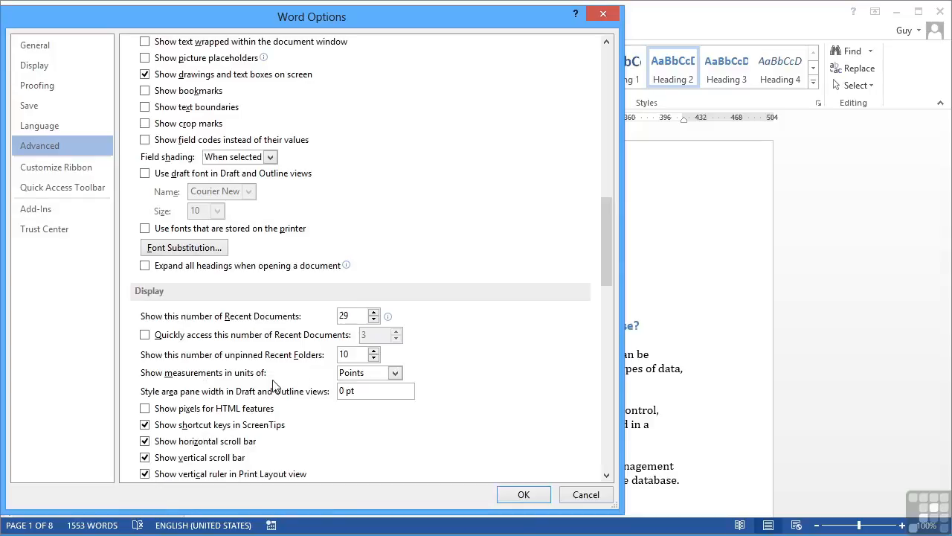
click(394, 373)
click(391, 387)
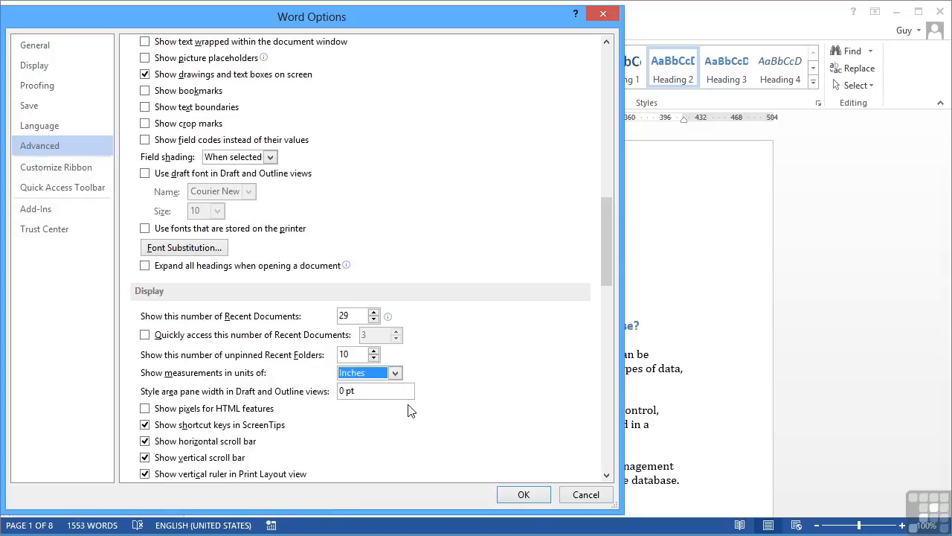
click(524, 495)
- Add left-aligned tab stops at 2" and 5" to the "Microsoft Access 2013" heading and compare its ruler with the body paragraph below
click(474, 103)
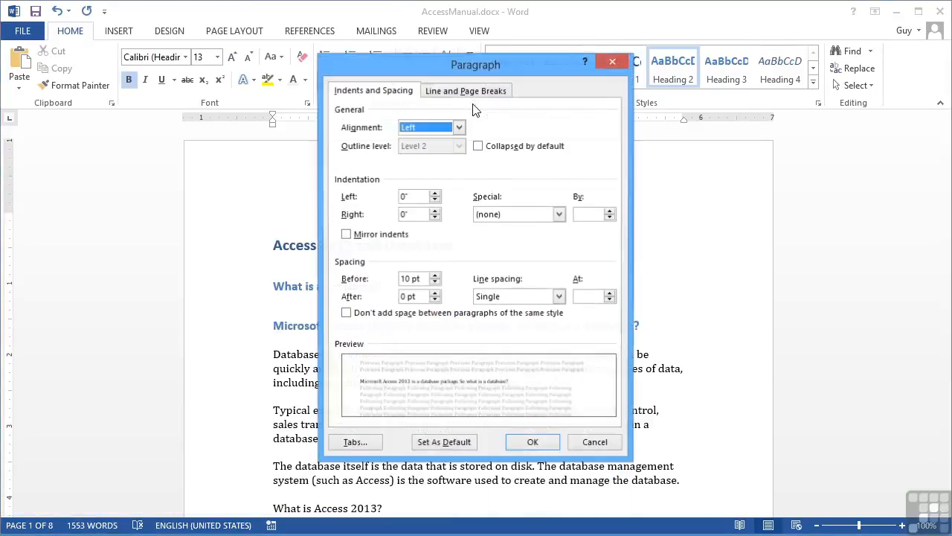
click(354, 443)
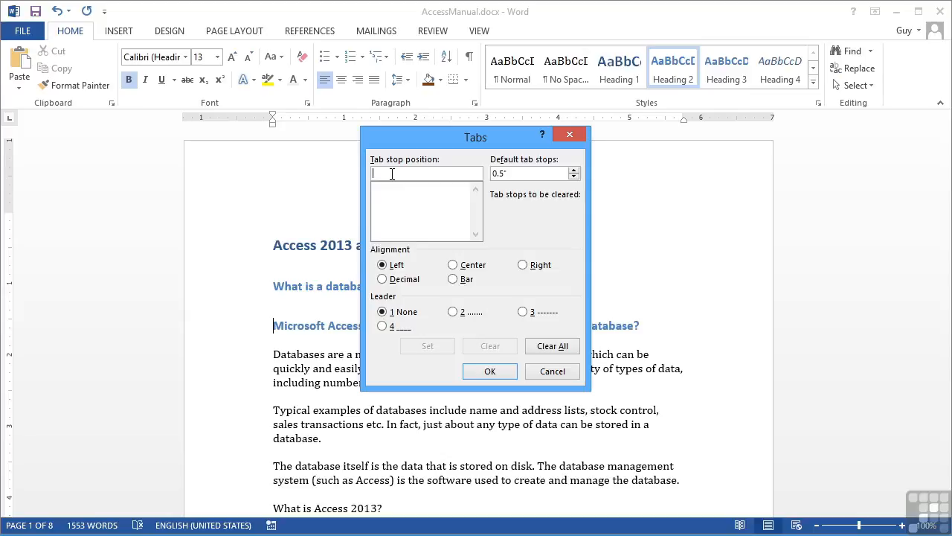
text(2)
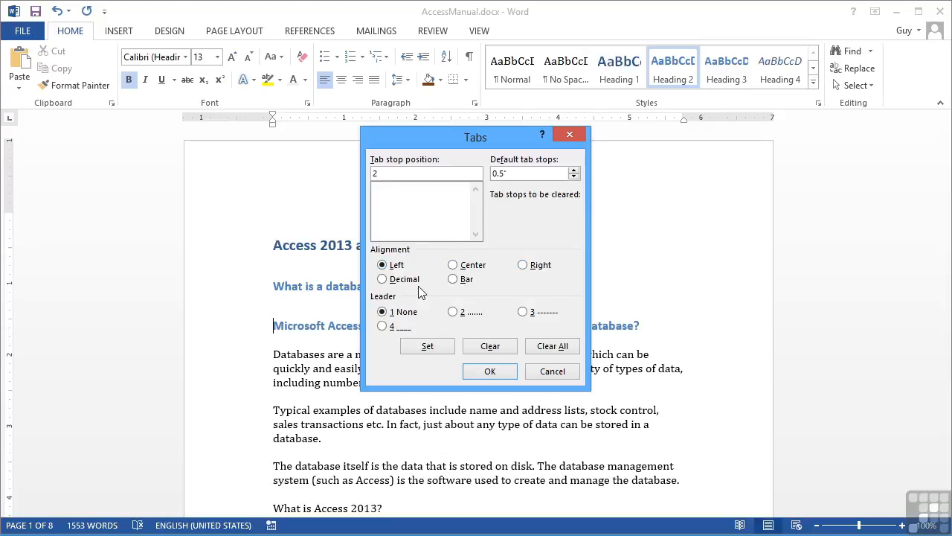
click(398, 268)
click(428, 346)
text(5)
click(434, 347)
click(490, 372)
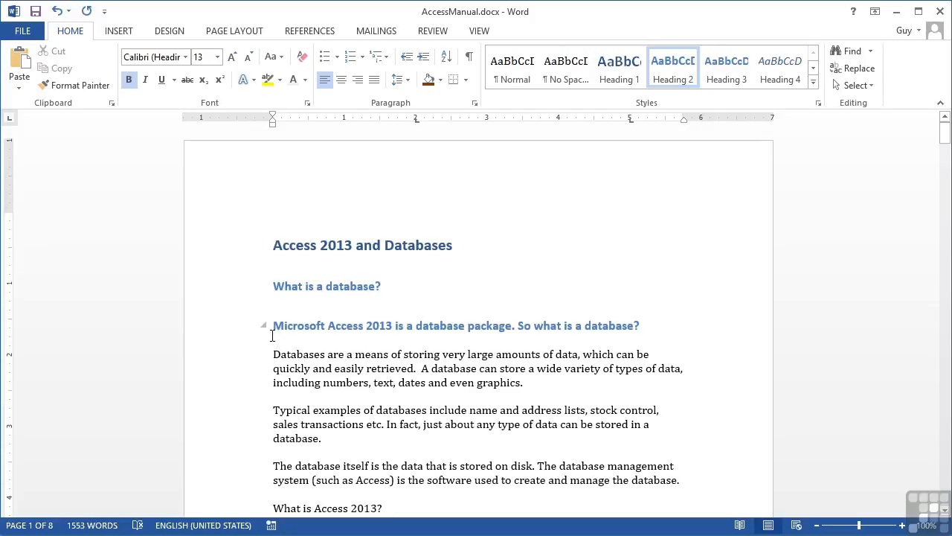
click(274, 352)
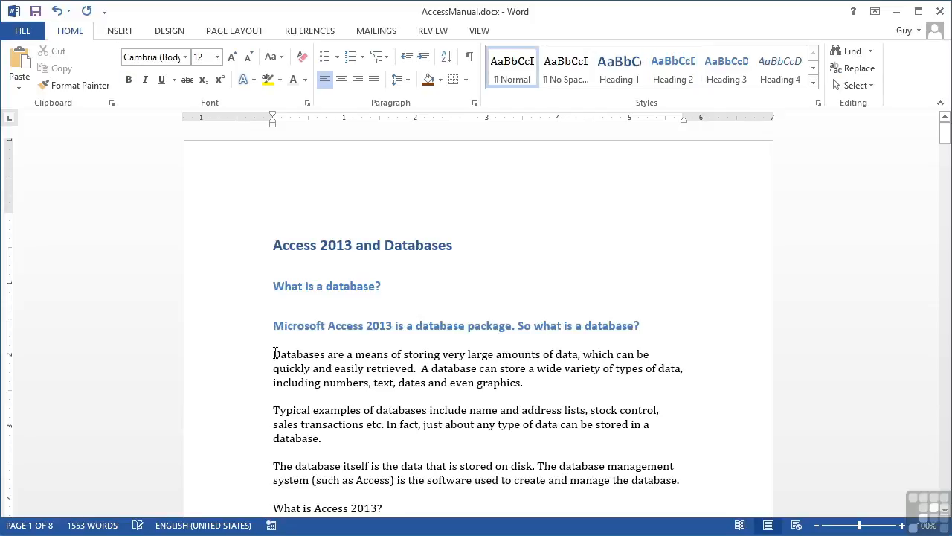
click(274, 327)
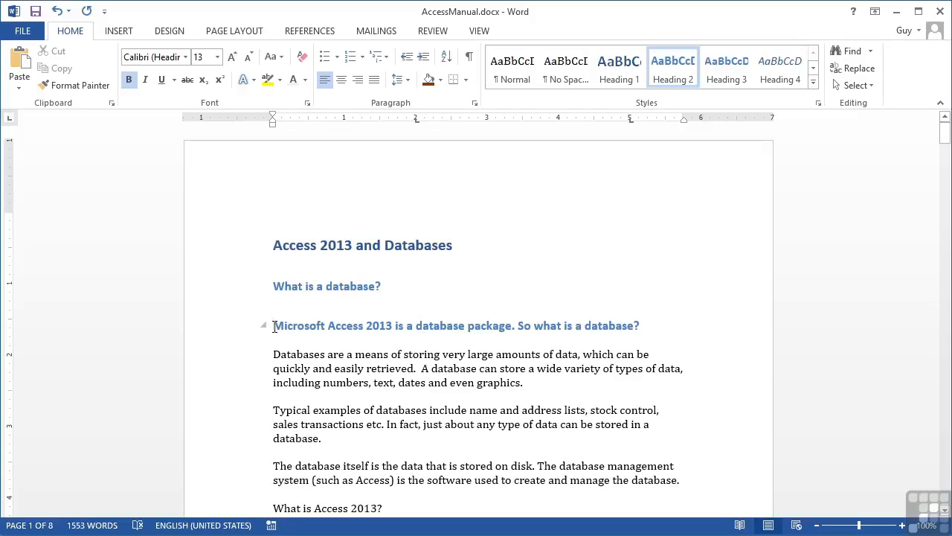
- Define left-aligned tab stops at 2" and 5" for the entire document's text
key(ctrl+a)
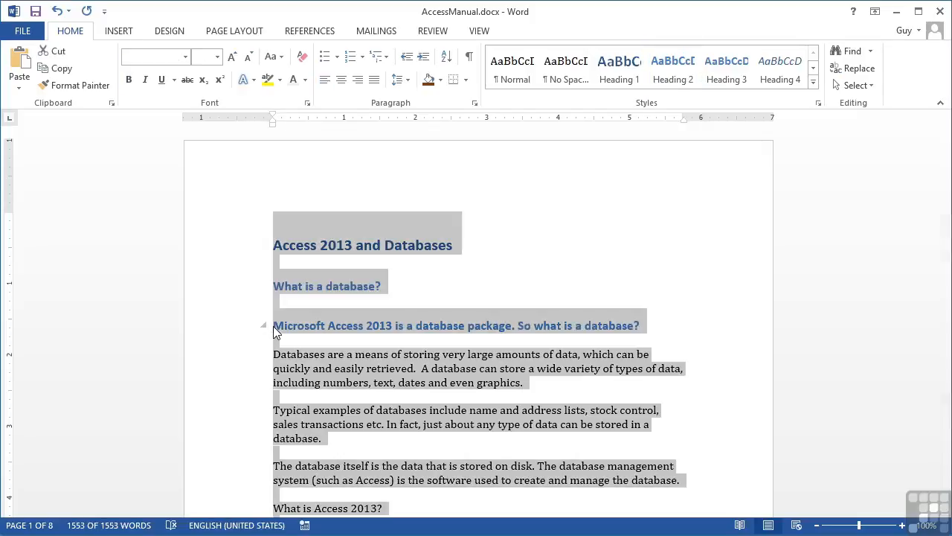
click(274, 330)
key(ctrl+a)
click(476, 102)
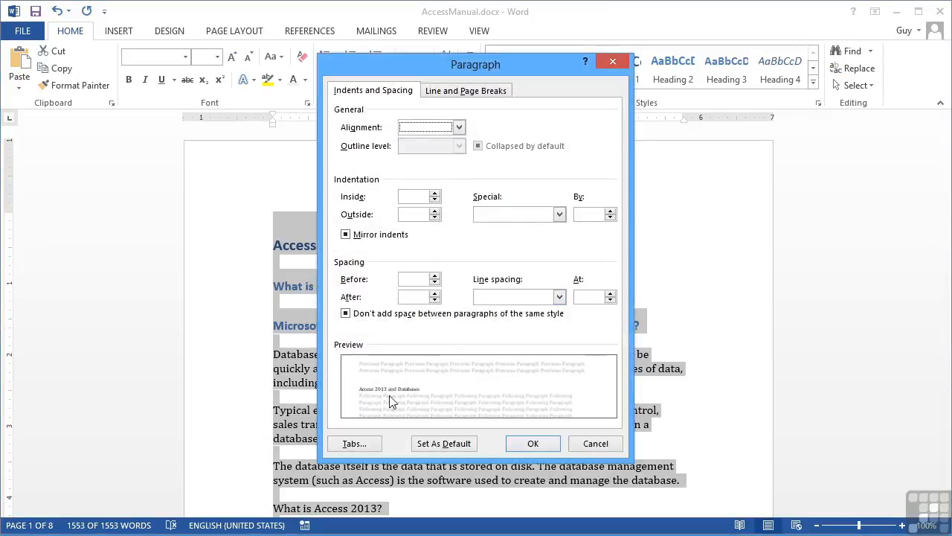
click(365, 444)
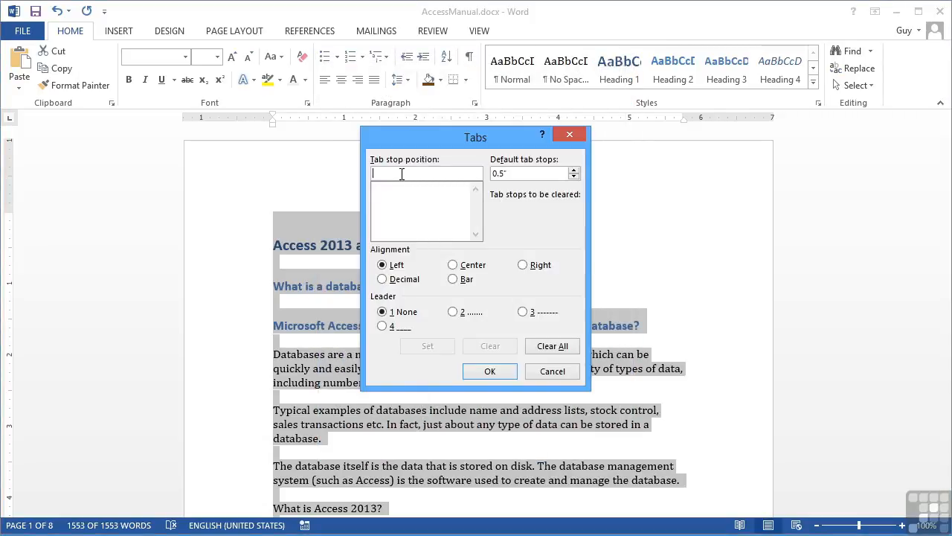
text(2)
click(390, 266)
click(431, 346)
text(5)
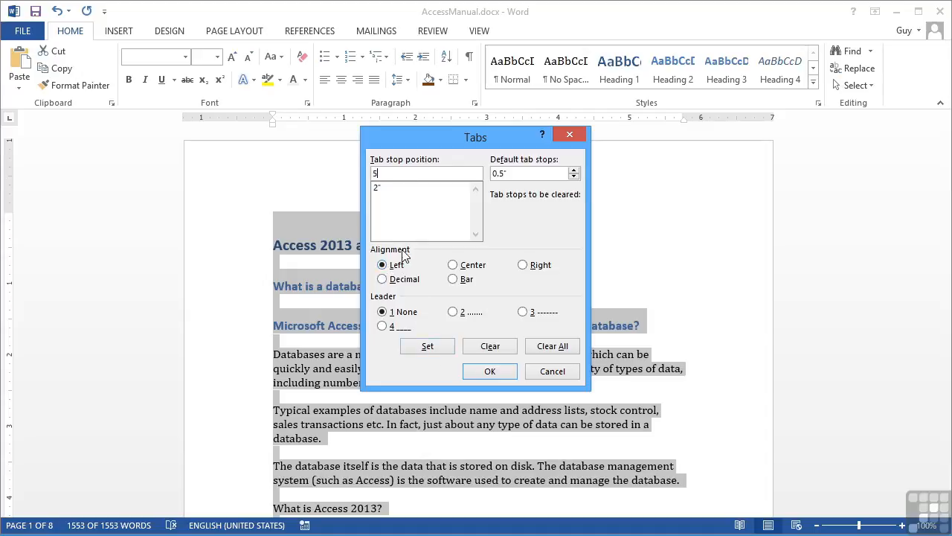
click(394, 266)
click(428, 348)
- Add a right-aligned tab stop at 6" for the whole document, apply the tab settings and check them in several paragraphs
text(6)
click(523, 266)
click(442, 348)
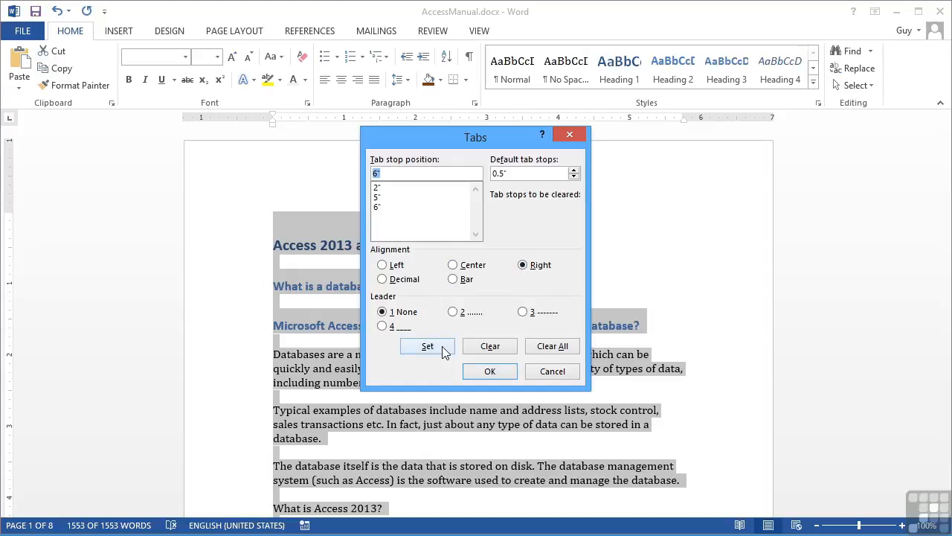
click(491, 371)
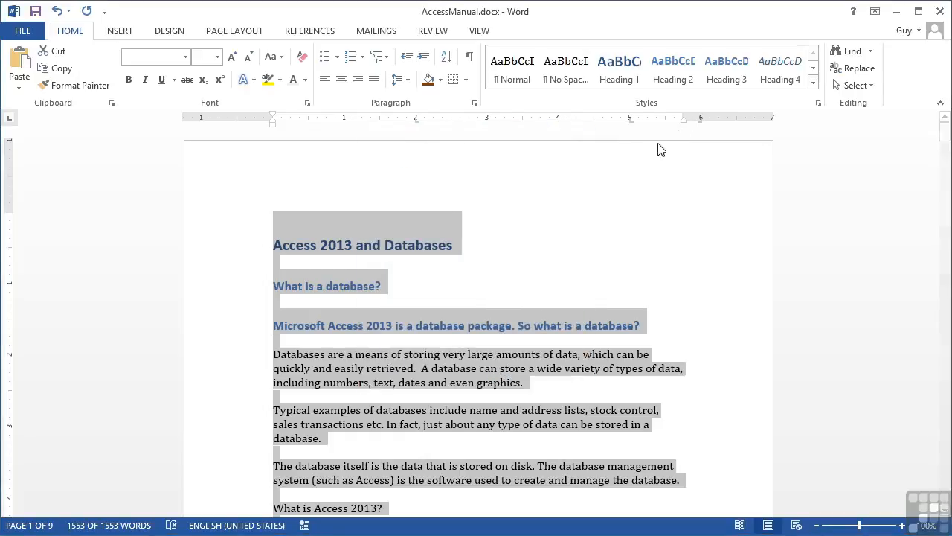
click(584, 326)
click(562, 354)
click(561, 394)
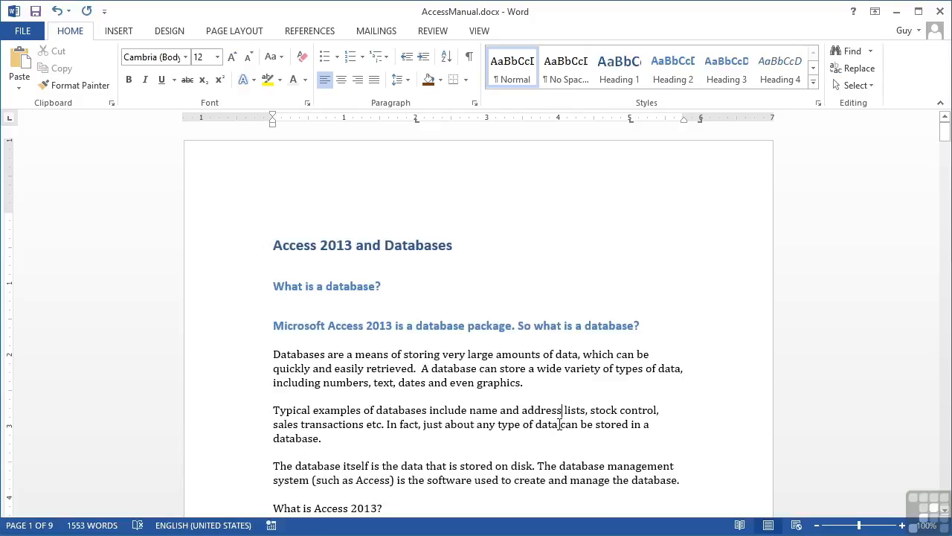
- Clear all custom tab stops from the entire document's text
click(563, 410)
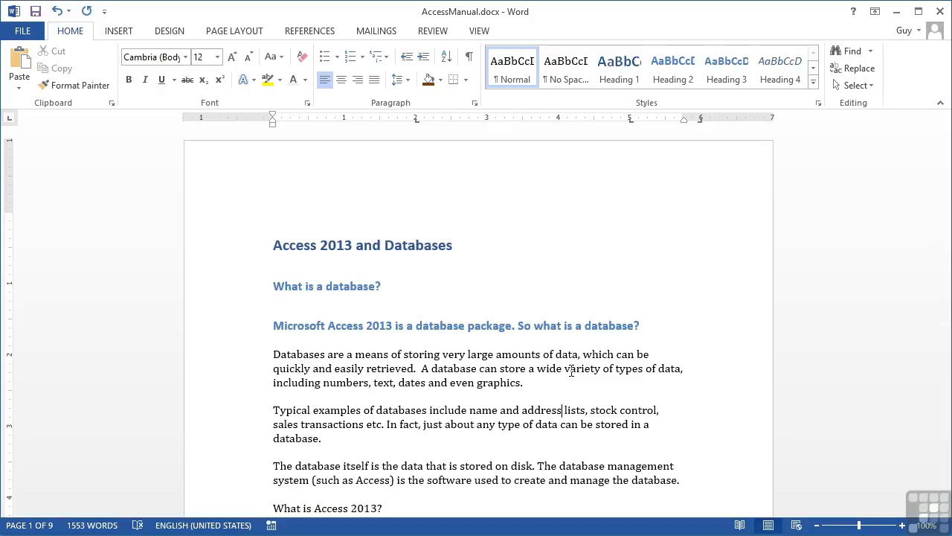
key(ctrl+a)
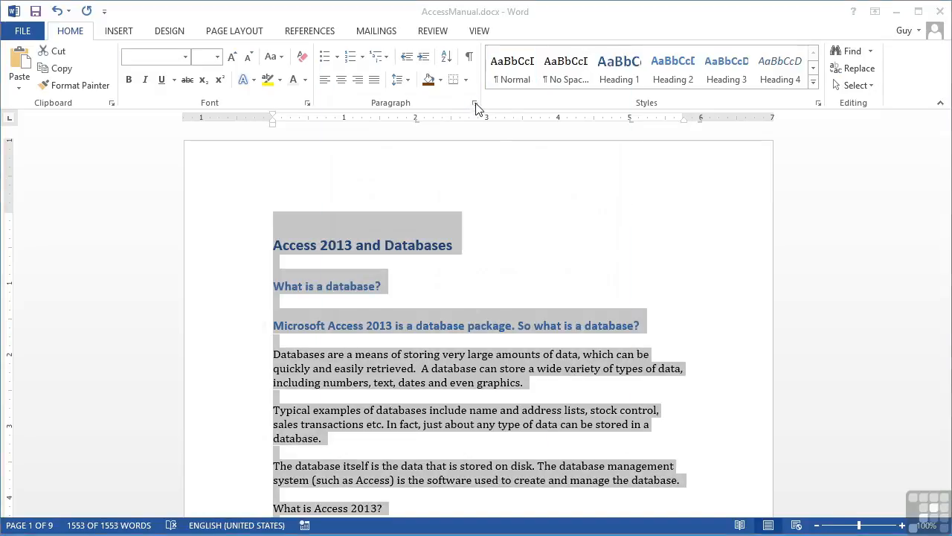
click(476, 104)
click(376, 442)
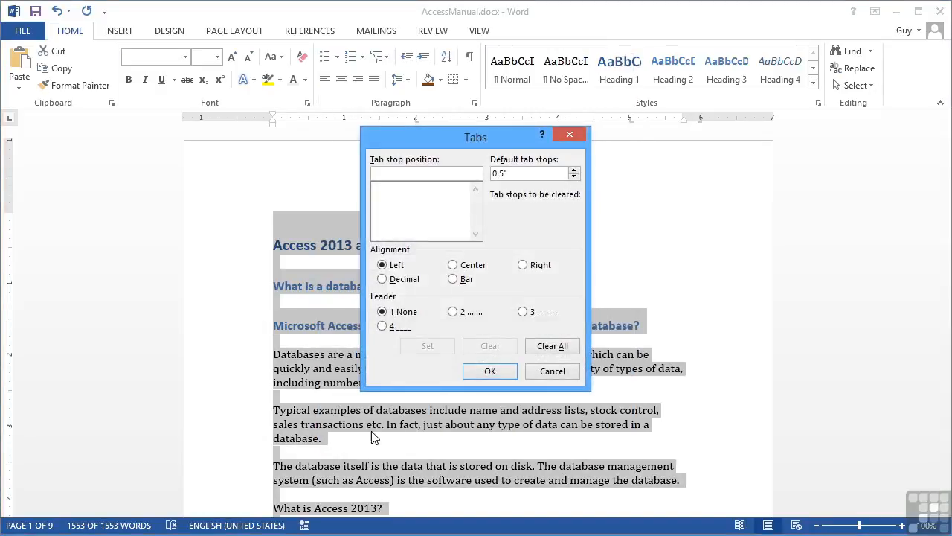
click(553, 348)
click(489, 372)
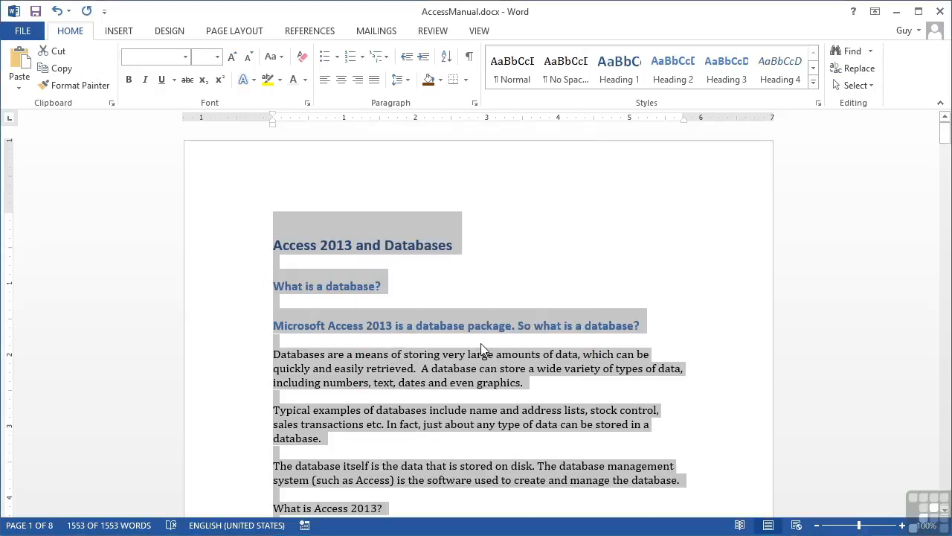
- Open the tab stop settings for the first body paragraph, beginning "Databases are a means of storing"
click(484, 350)
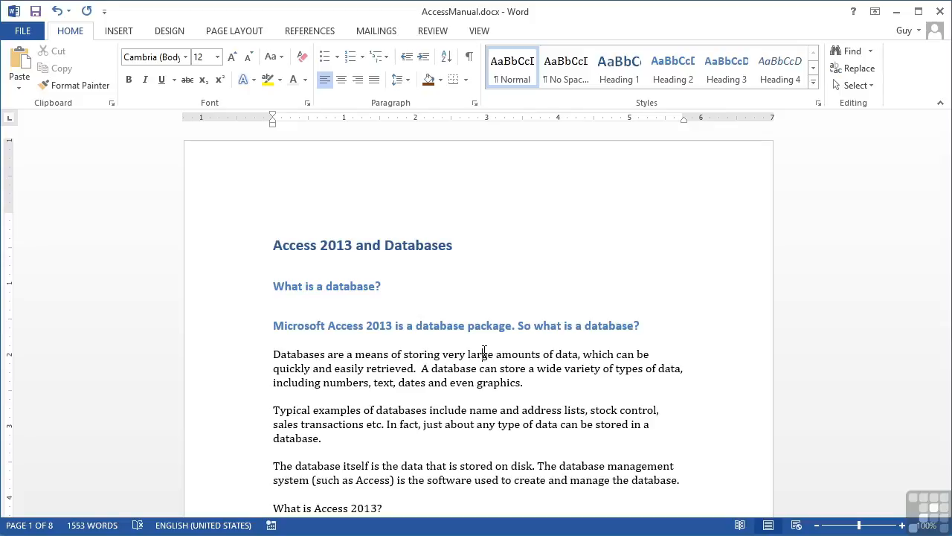
click(475, 102)
click(357, 443)
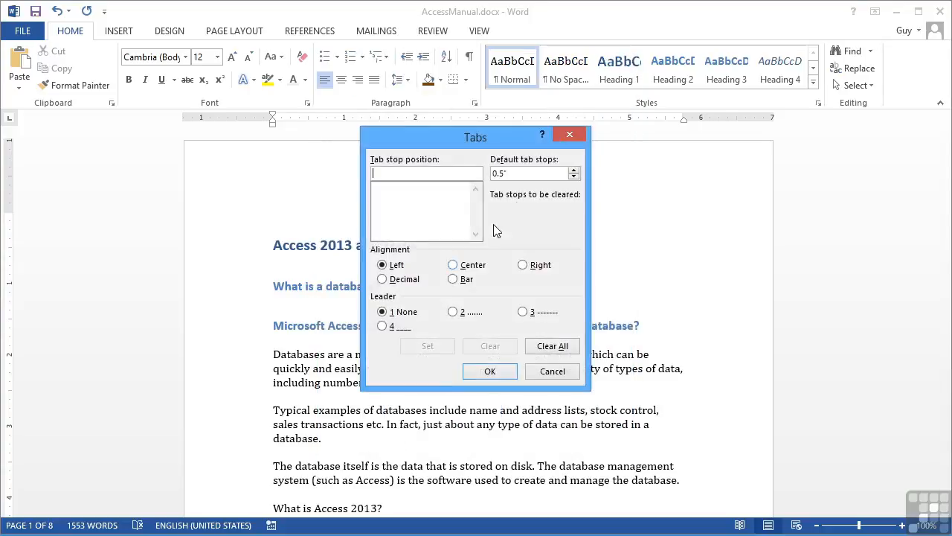